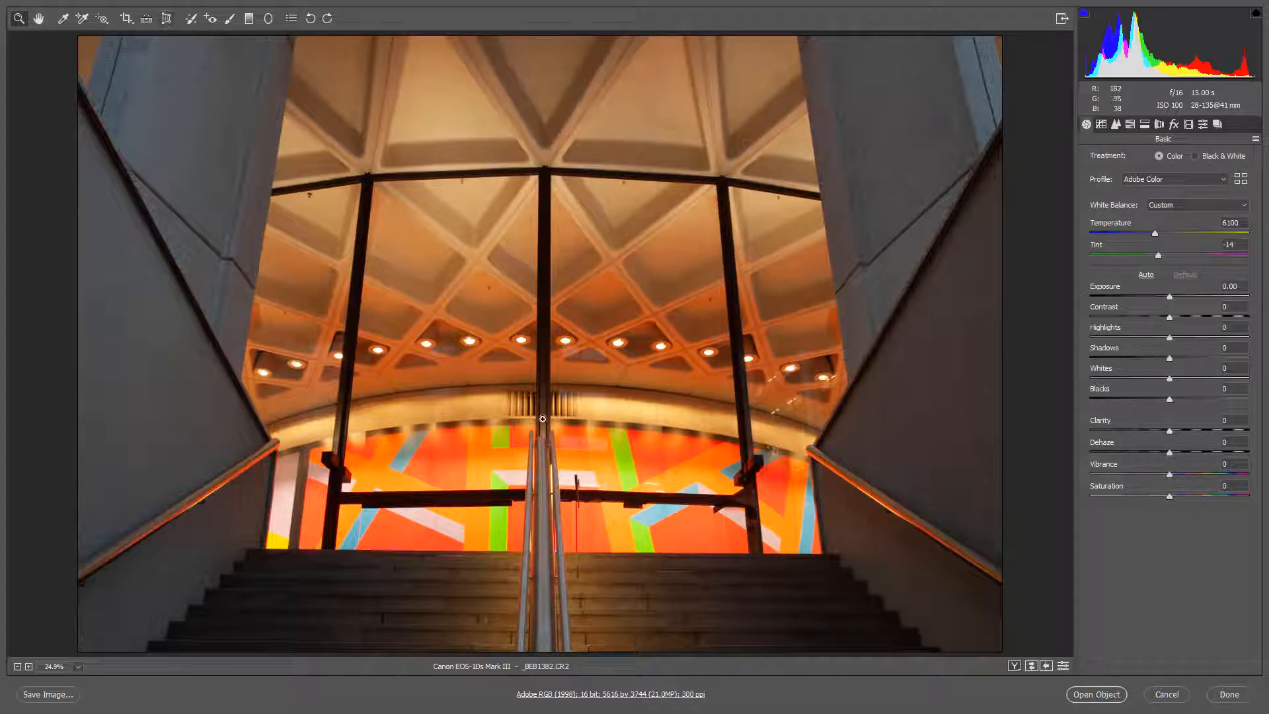
# Enable Remove Chromatic Aberration and Profile Corrections for the staircase photo, and return to the basic adjustments
pyautogui.click(1159, 125)
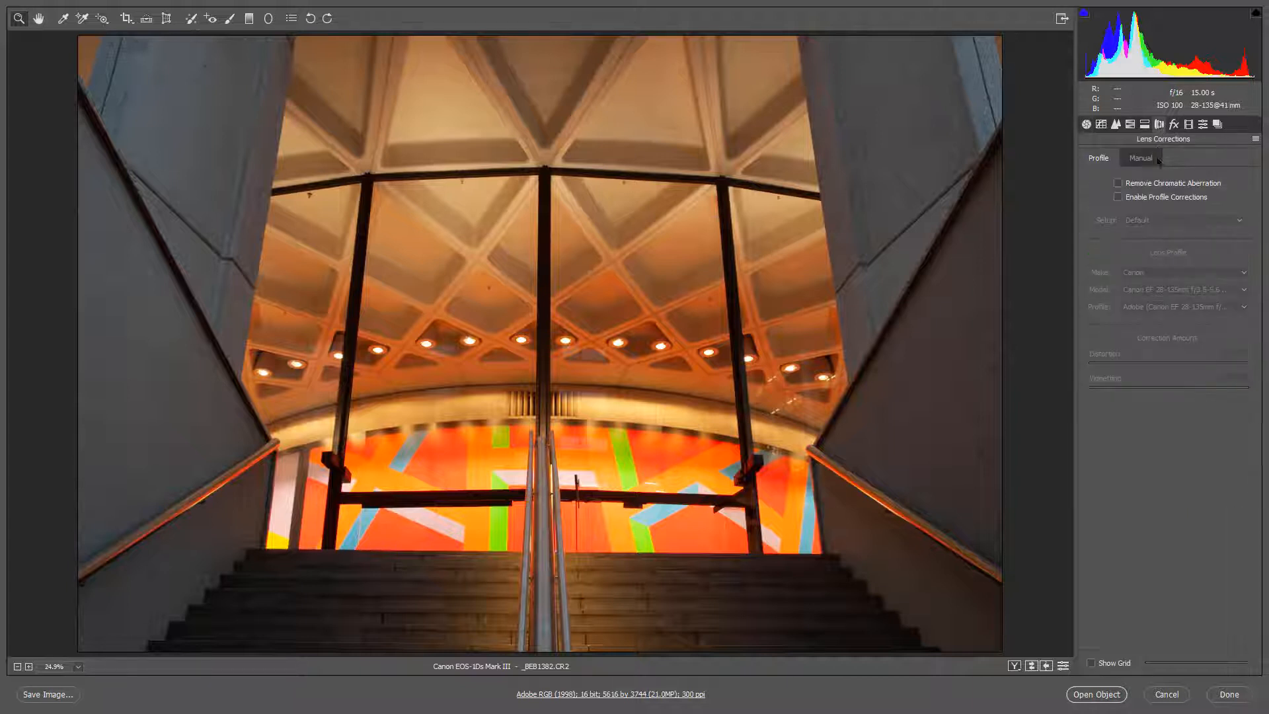
pyautogui.click(1119, 184)
pyautogui.click(1117, 197)
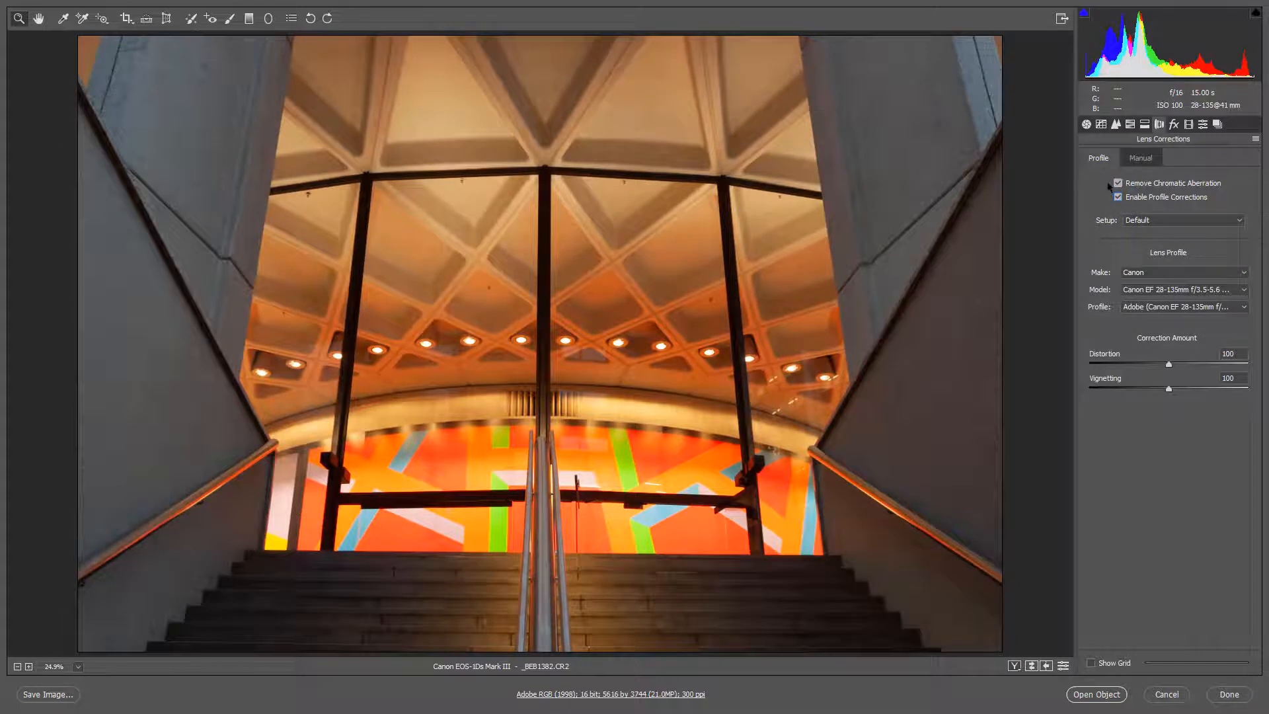
pyautogui.click(1086, 124)
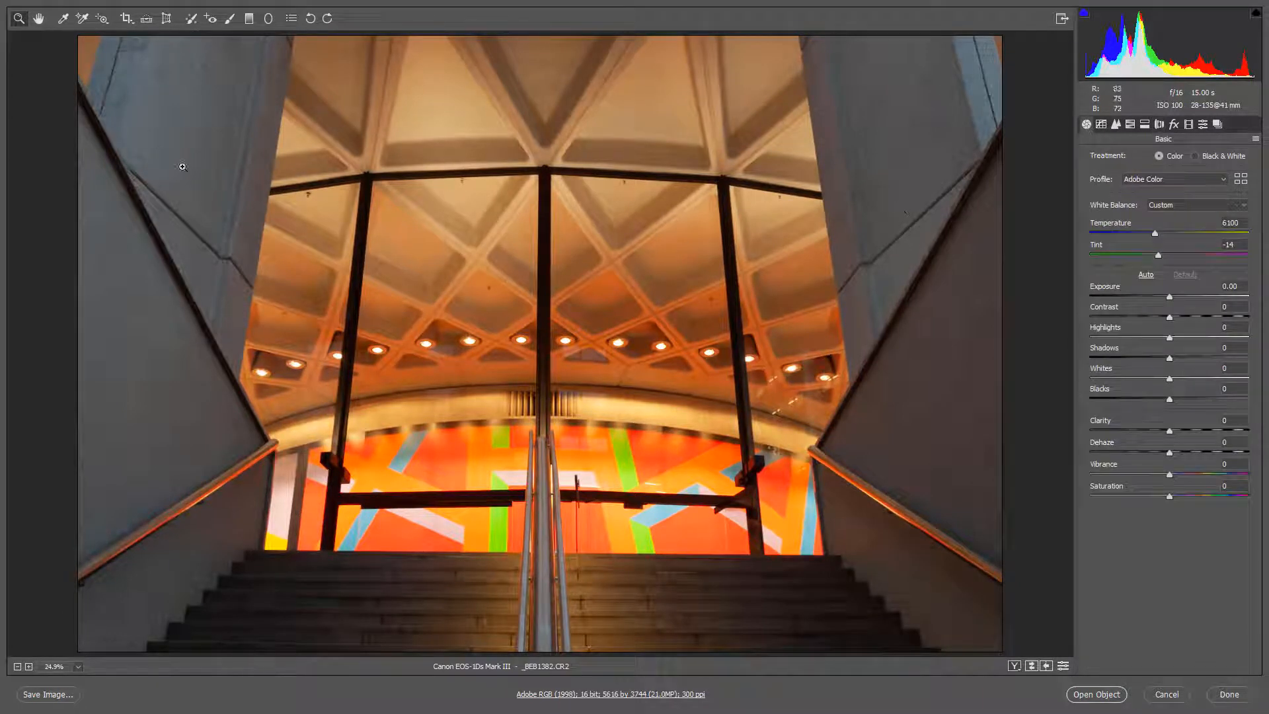
# Try the Auto, Level, Vertical and Full Upright corrections on the staircase photo, turning Upright off after each one
pyautogui.click(166, 20)
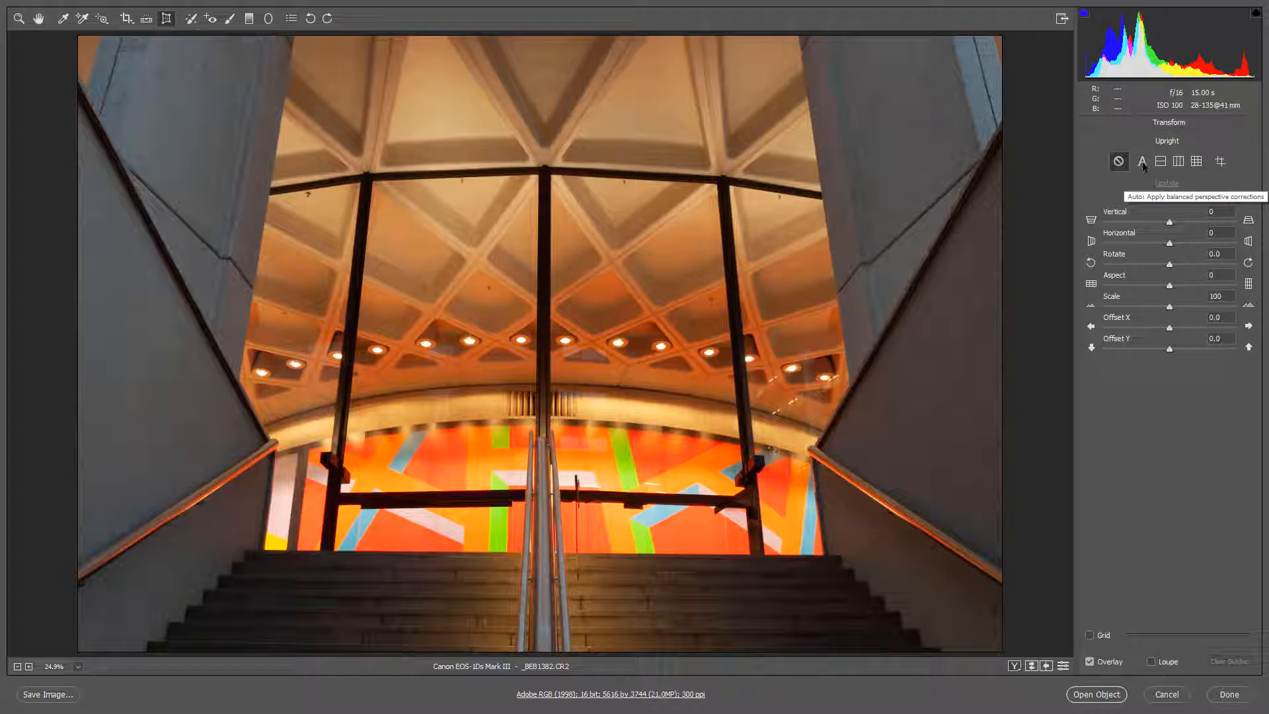
pyautogui.click(1143, 162)
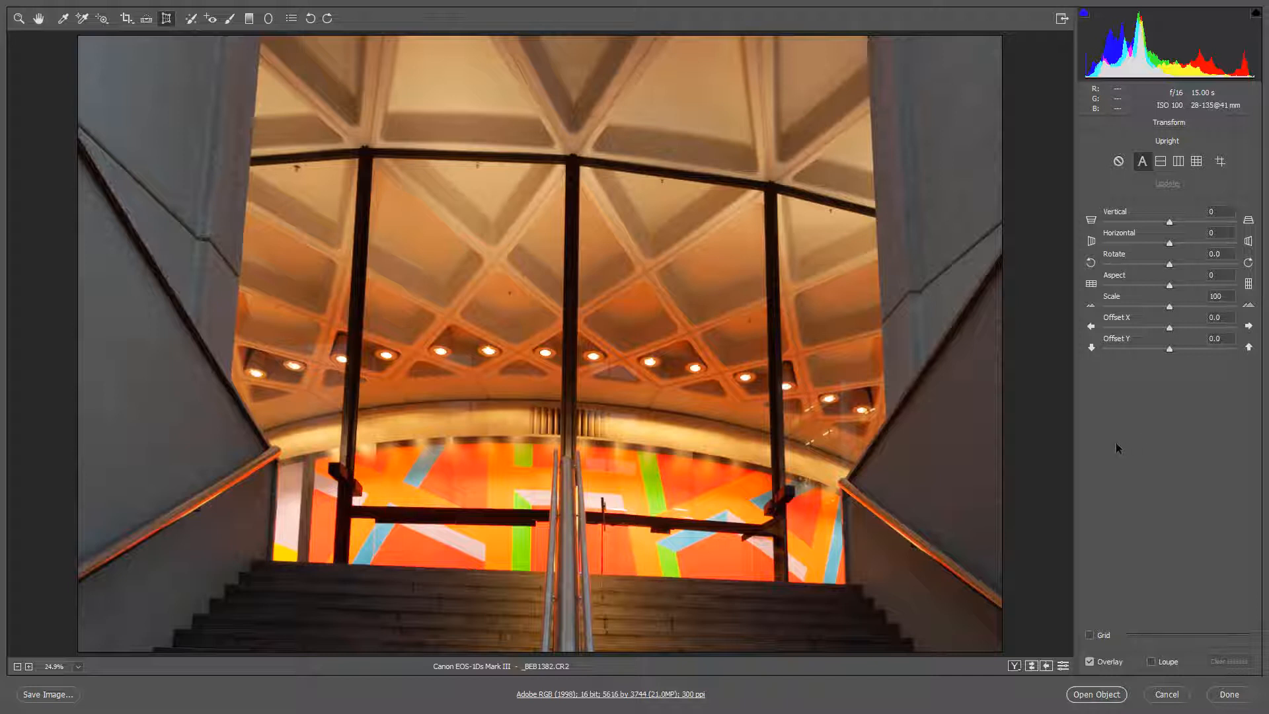
pyautogui.click(1119, 162)
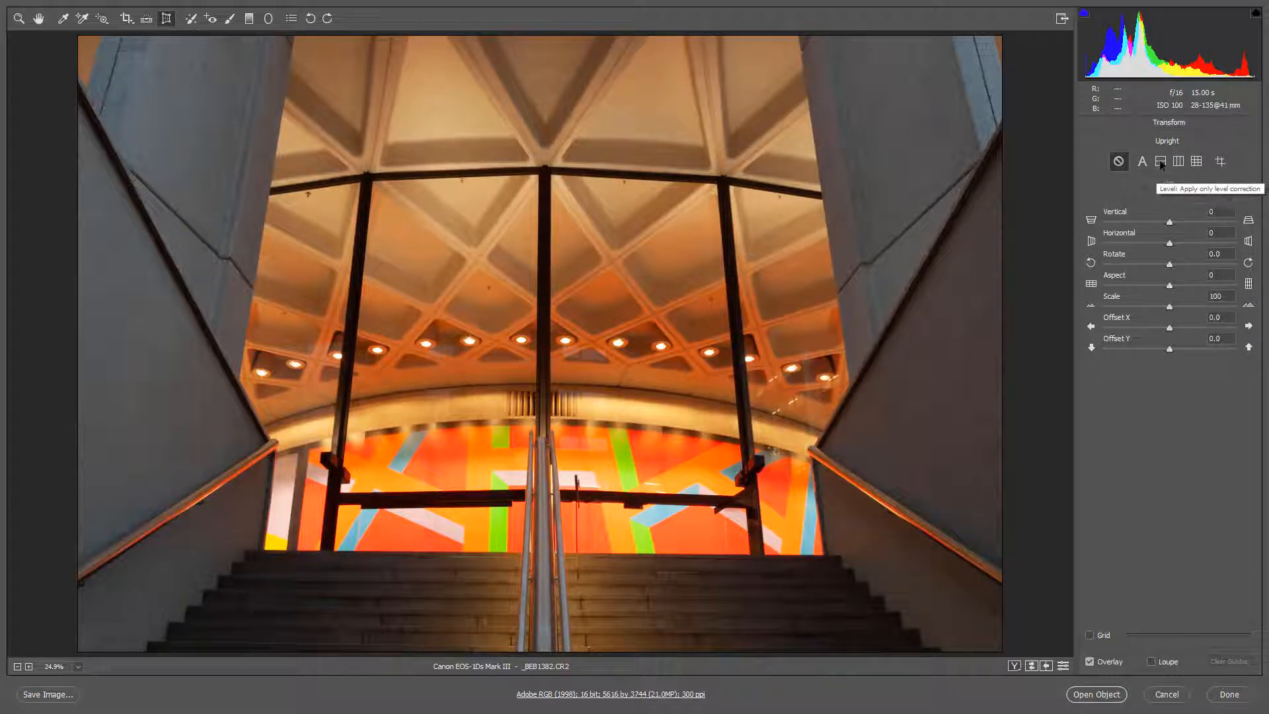
pyautogui.click(1159, 165)
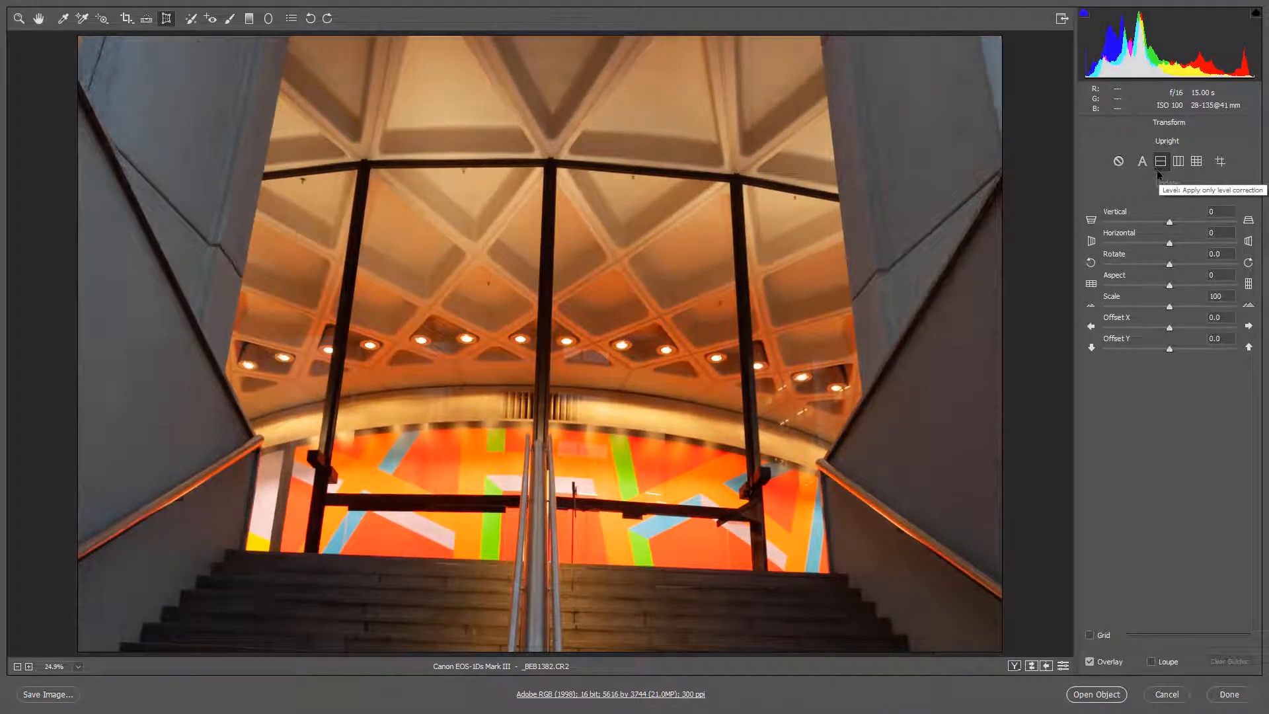
pyautogui.click(1117, 163)
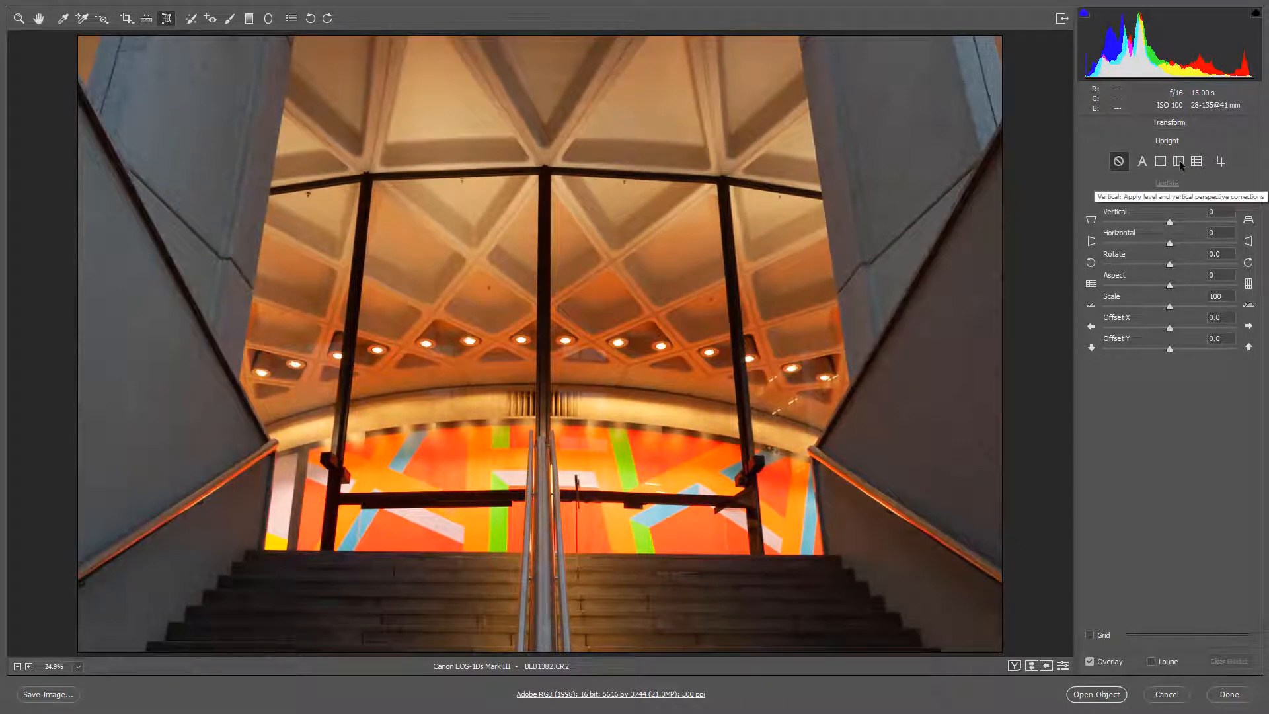
pyautogui.click(1177, 163)
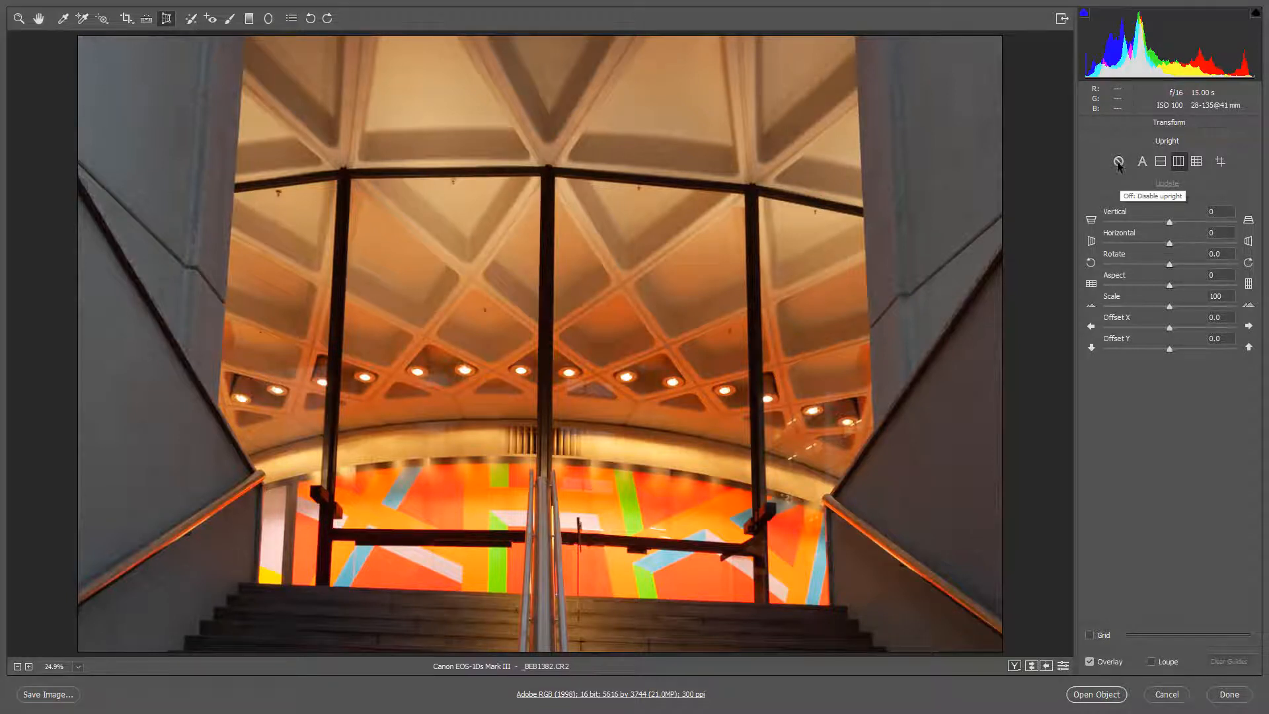
pyautogui.click(1119, 165)
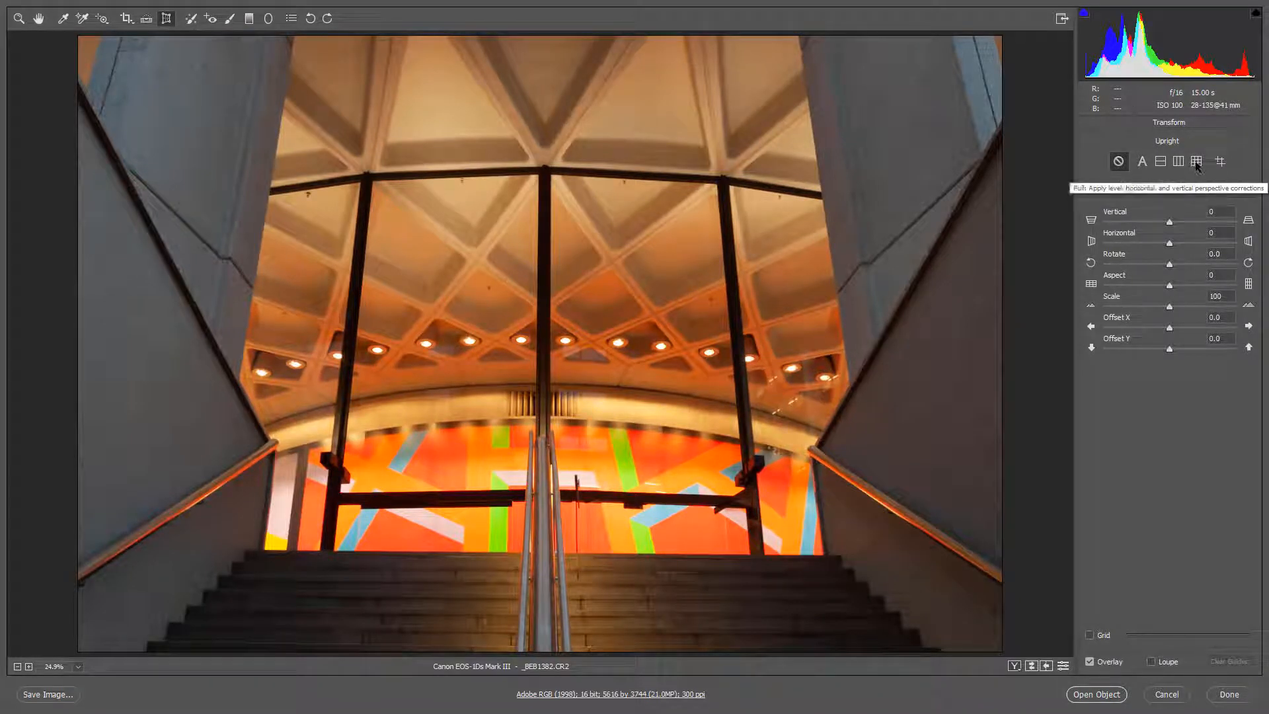
pyautogui.click(1197, 165)
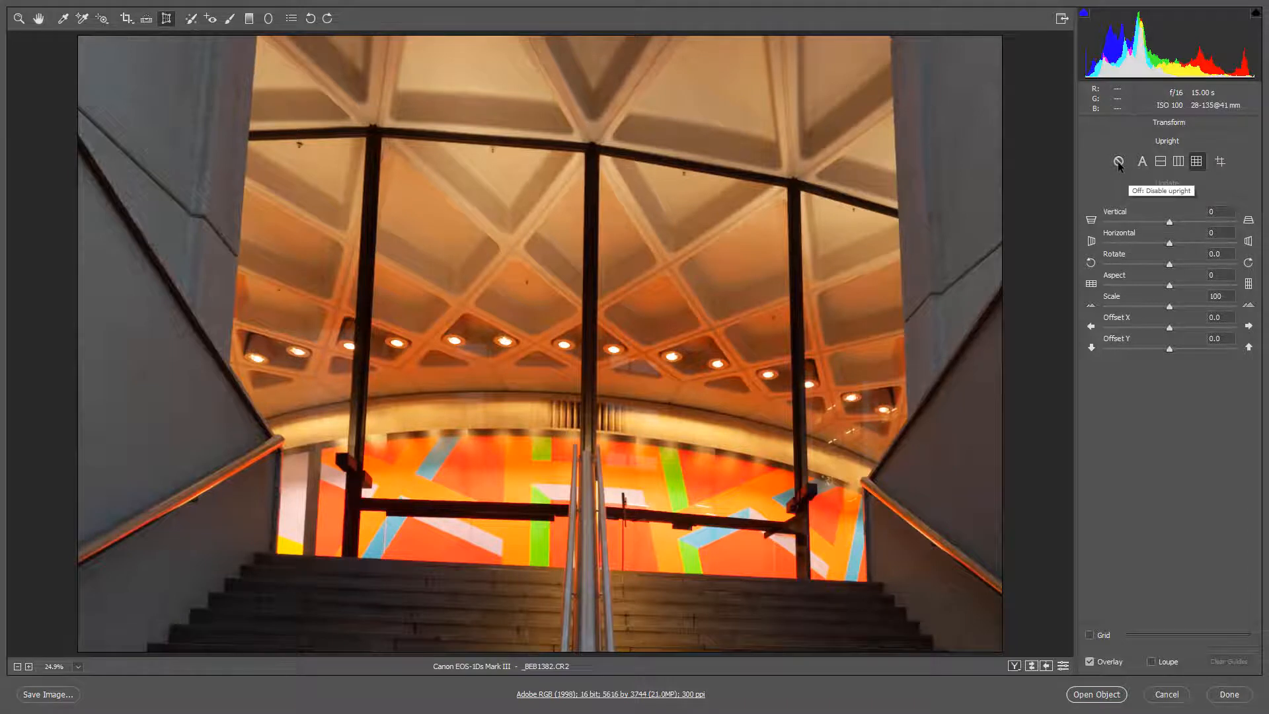
pyautogui.click(1118, 162)
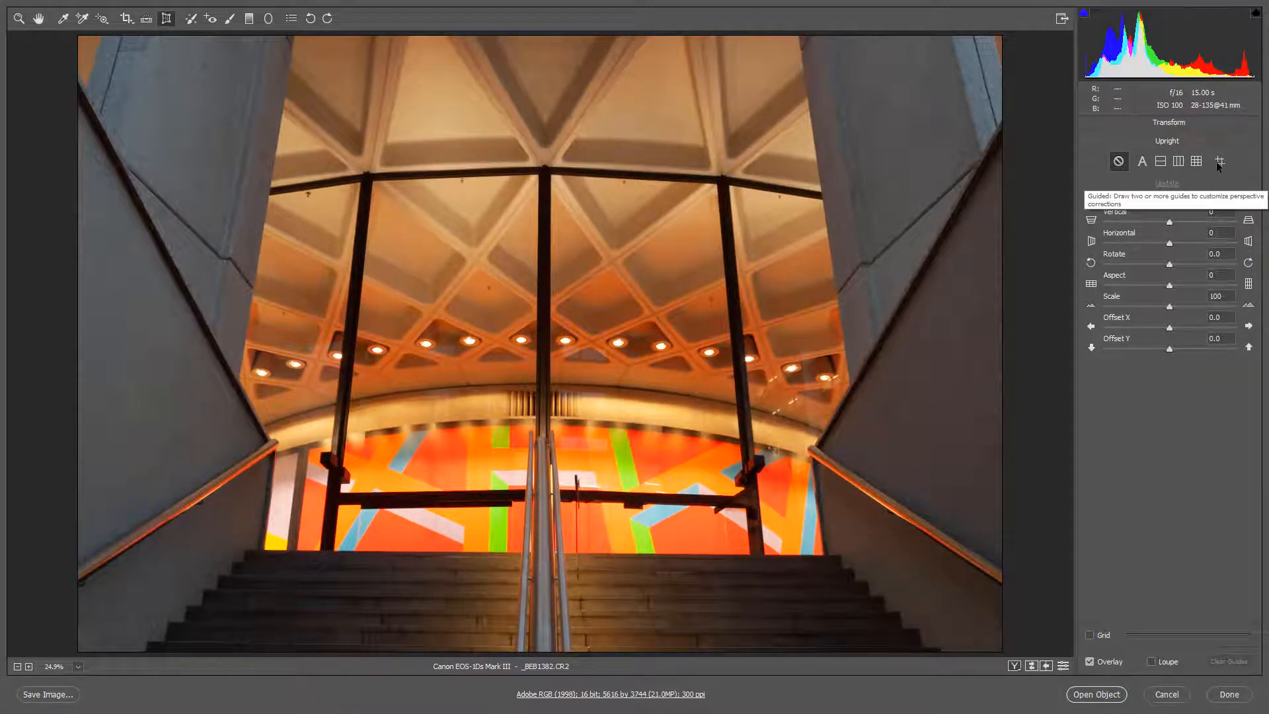
# Apply a Guided Upright correction with a vertical guide along the central window post and a horizontal guide along the top stair
pyautogui.click(1220, 162)
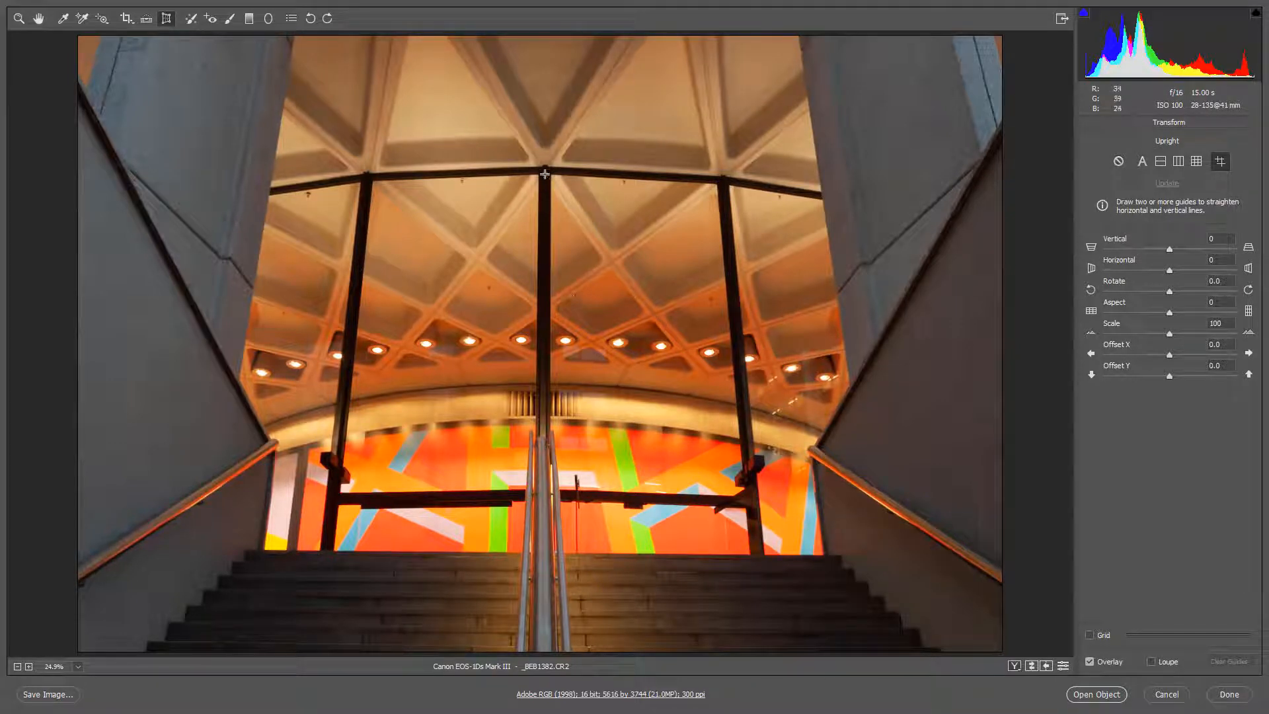
pyautogui.moveTo(546, 170); pyautogui.dragTo(541, 528)
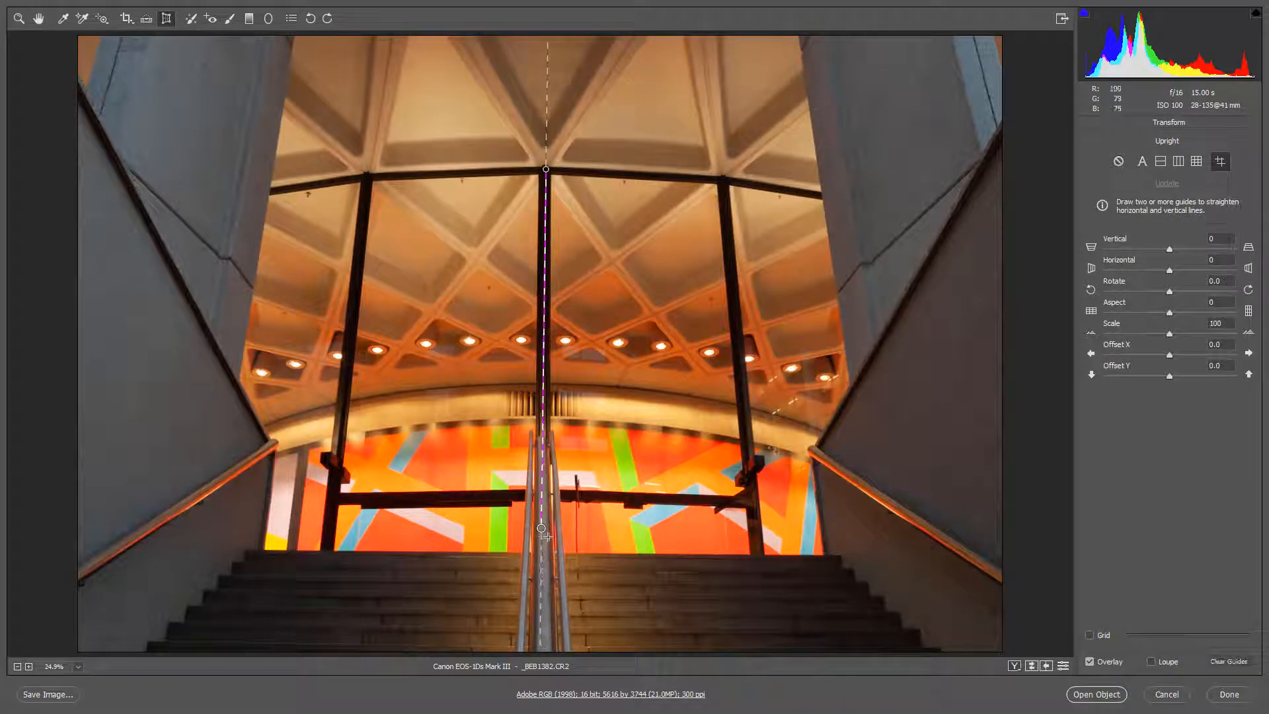
pyautogui.moveTo(267, 551)
pyautogui.mouseDown()
pyautogui.moveTo(689, 532)
pyautogui.moveTo(800, 556)
pyautogui.mouseUp()
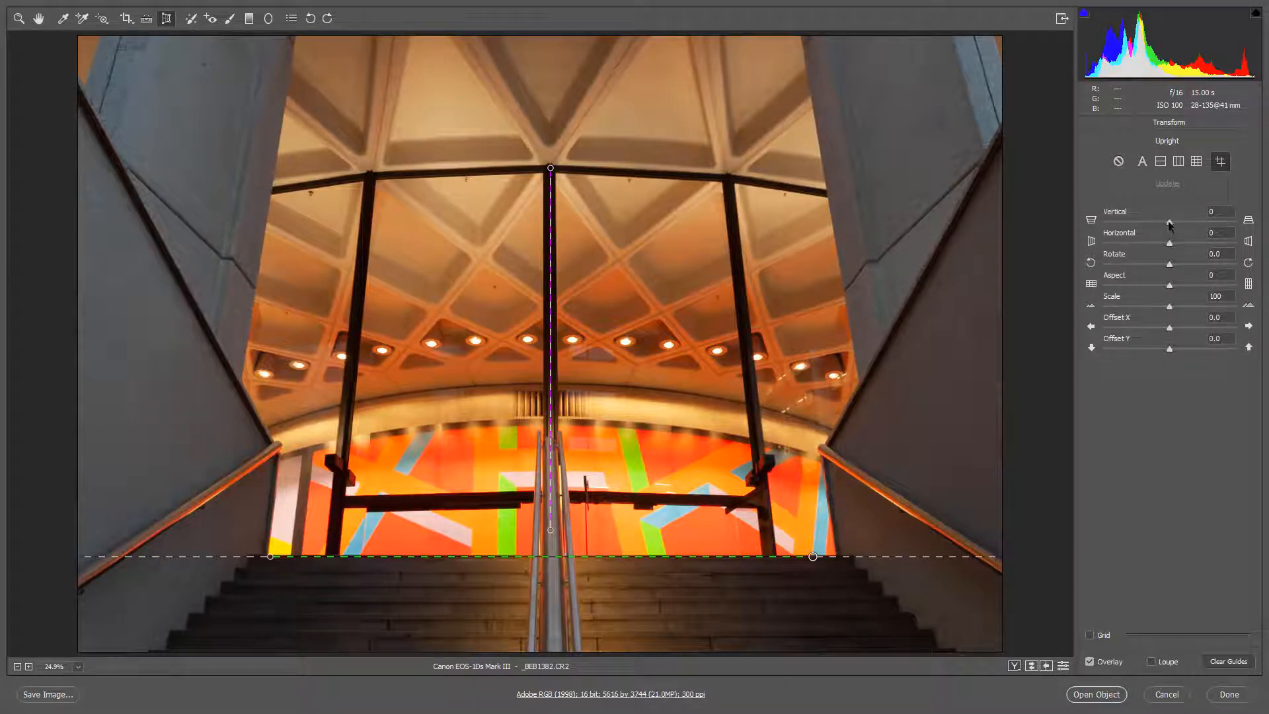
# Try a negative Vertical perspective adjustment on the staircase photo, reset it, and increase the Scale slightly
pyautogui.moveTo(1169, 224); pyautogui.dragTo(1161, 249)
pyautogui.doubleClick(1160, 250)
pyautogui.click(1170, 308)
pyautogui.moveTo(1170, 310); pyautogui.dragTo(1173, 310)
pyautogui.moveTo(1175, 306); pyautogui.dragTo(1187, 308)
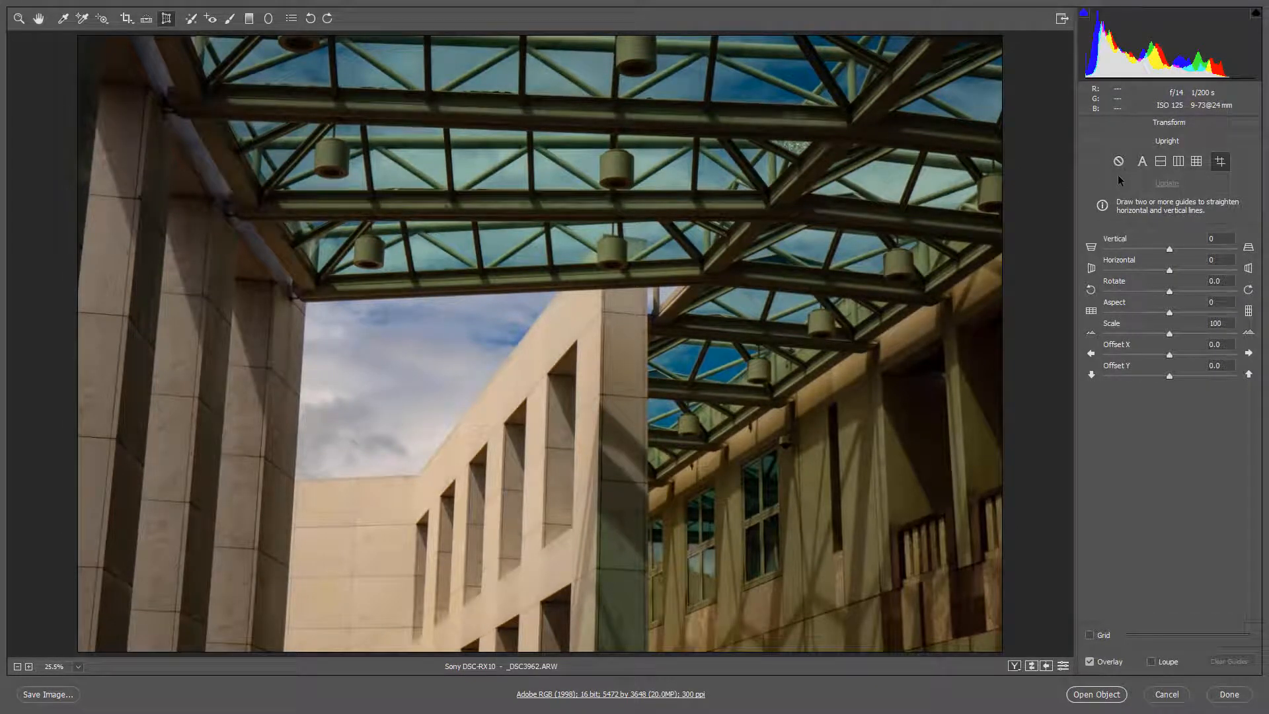
# Try the Auto, Level, Vertical and Full Upright modes on the glass-canopy building photo, and turn Upright off
pyautogui.click(1142, 162)
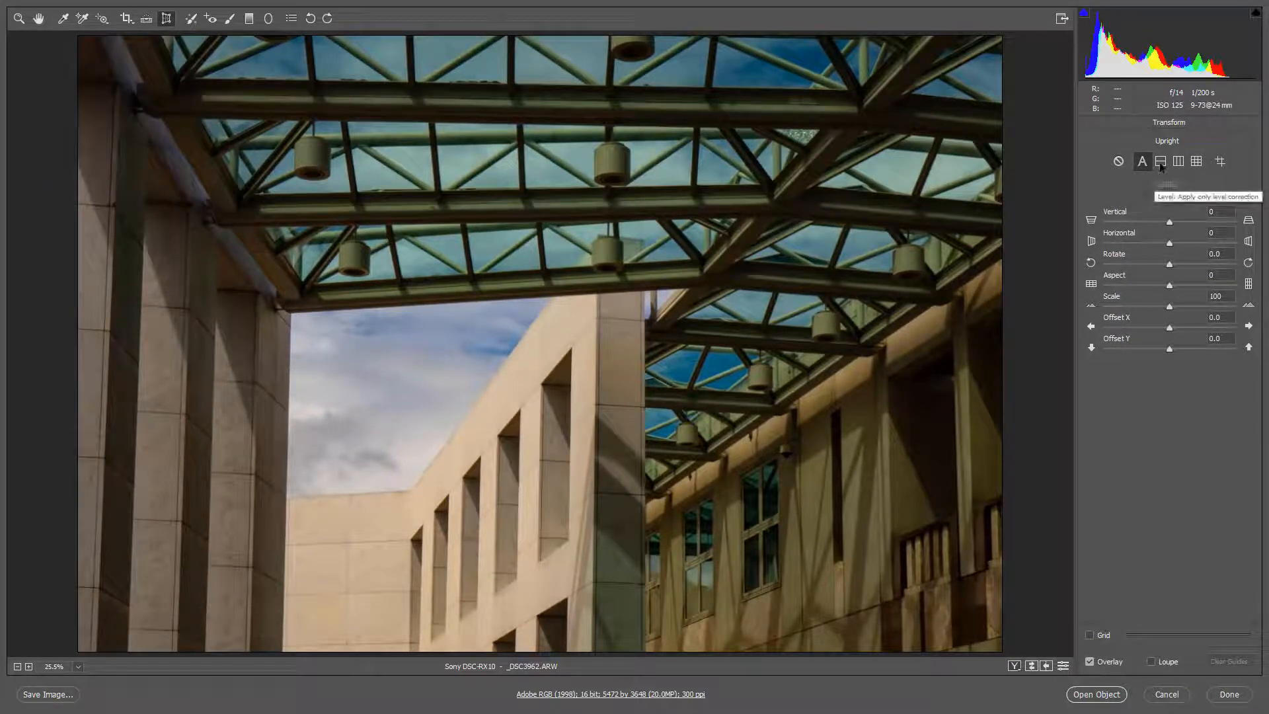
pyautogui.click(1160, 161)
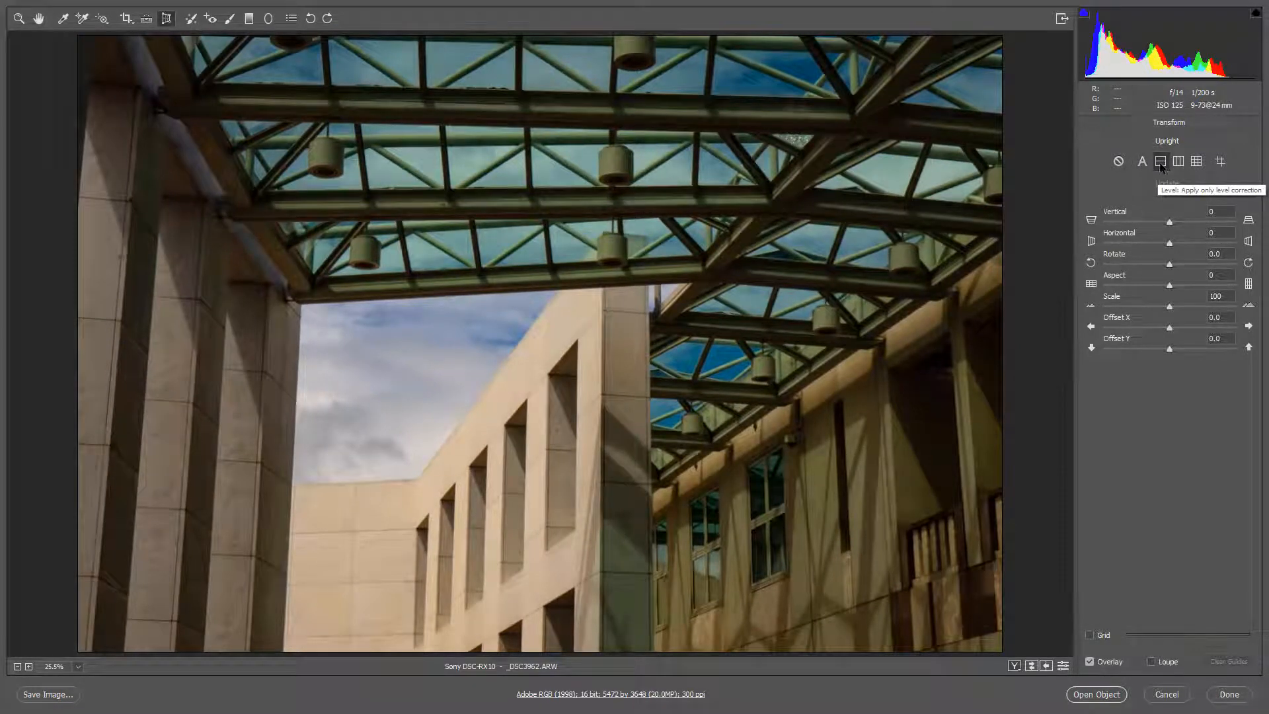
pyautogui.click(1179, 163)
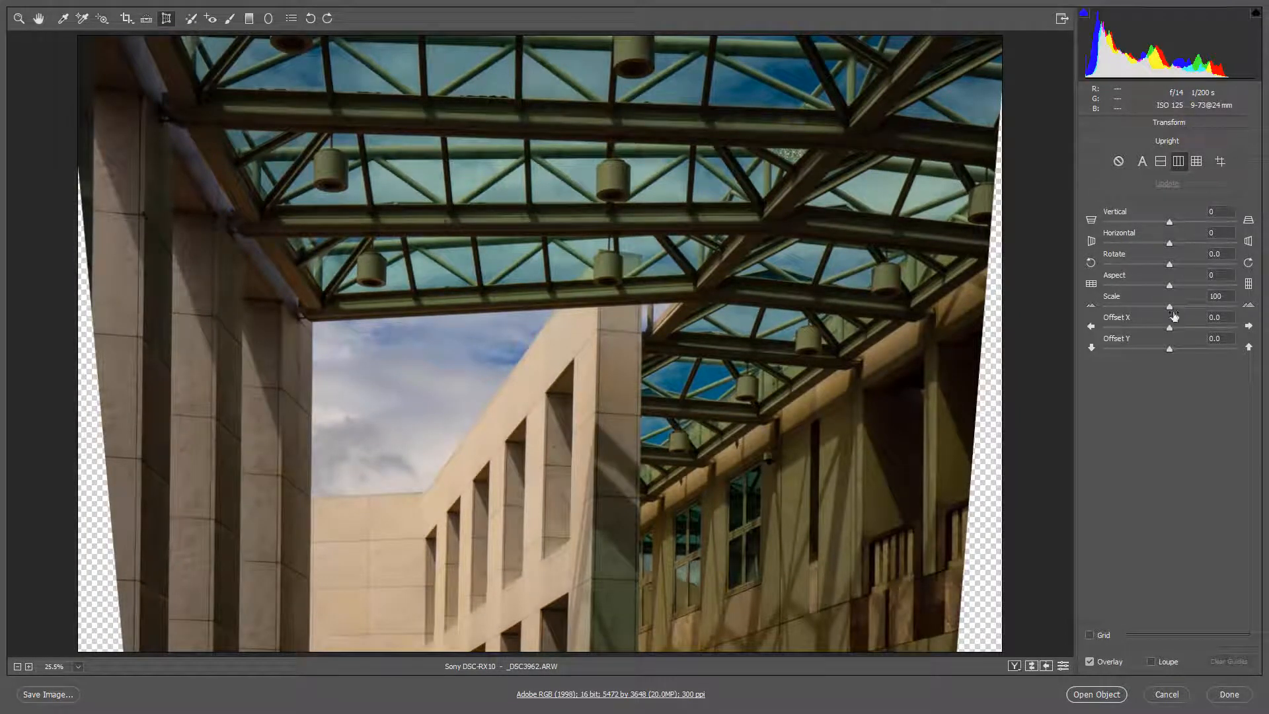
pyautogui.click(1196, 163)
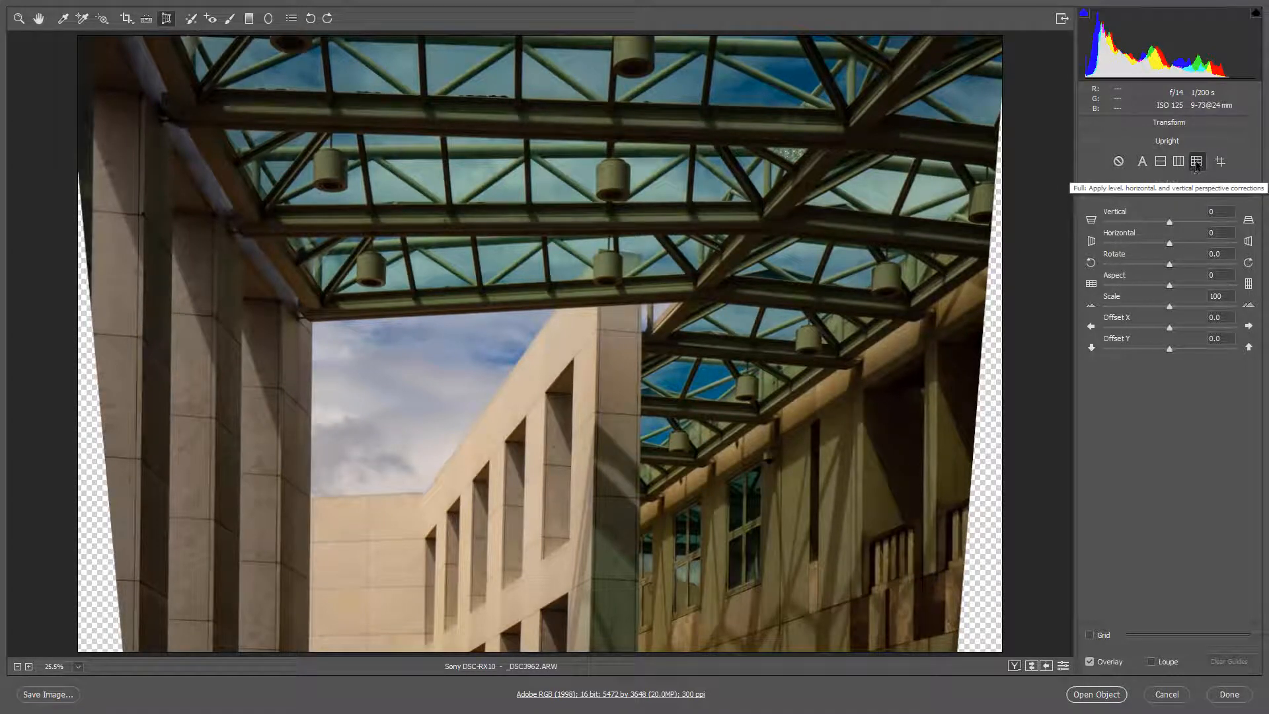
pyautogui.click(1119, 161)
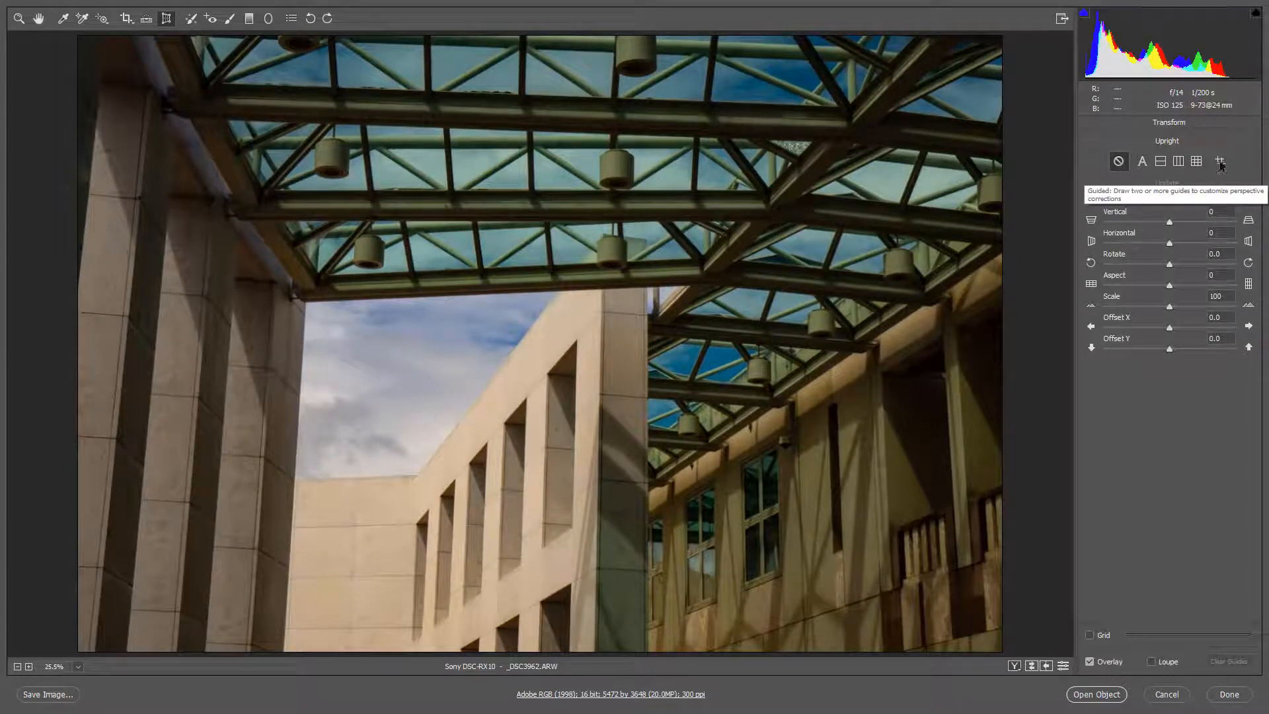
# Using Guided Upright, draw a vertical guide down the central wall corner and a horizontal guide under the lowest canopy beam
pyautogui.click(1221, 165)
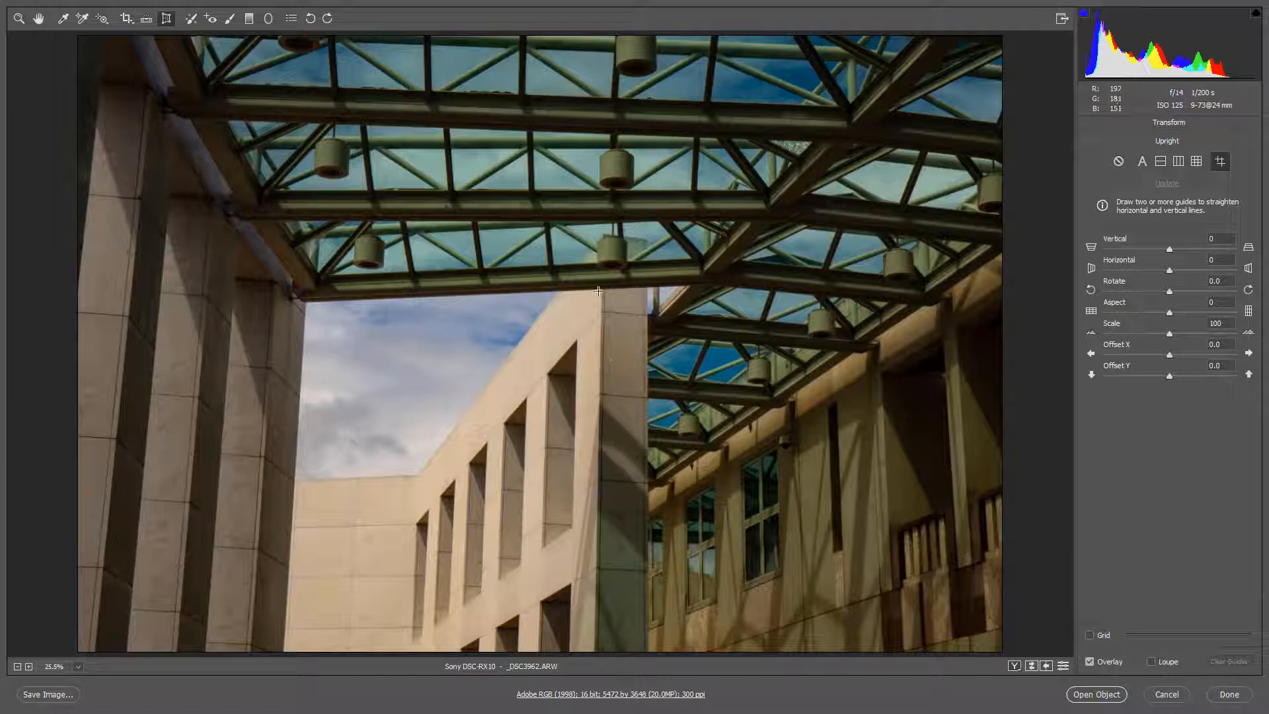
pyautogui.moveTo(603, 292); pyautogui.dragTo(595, 655)
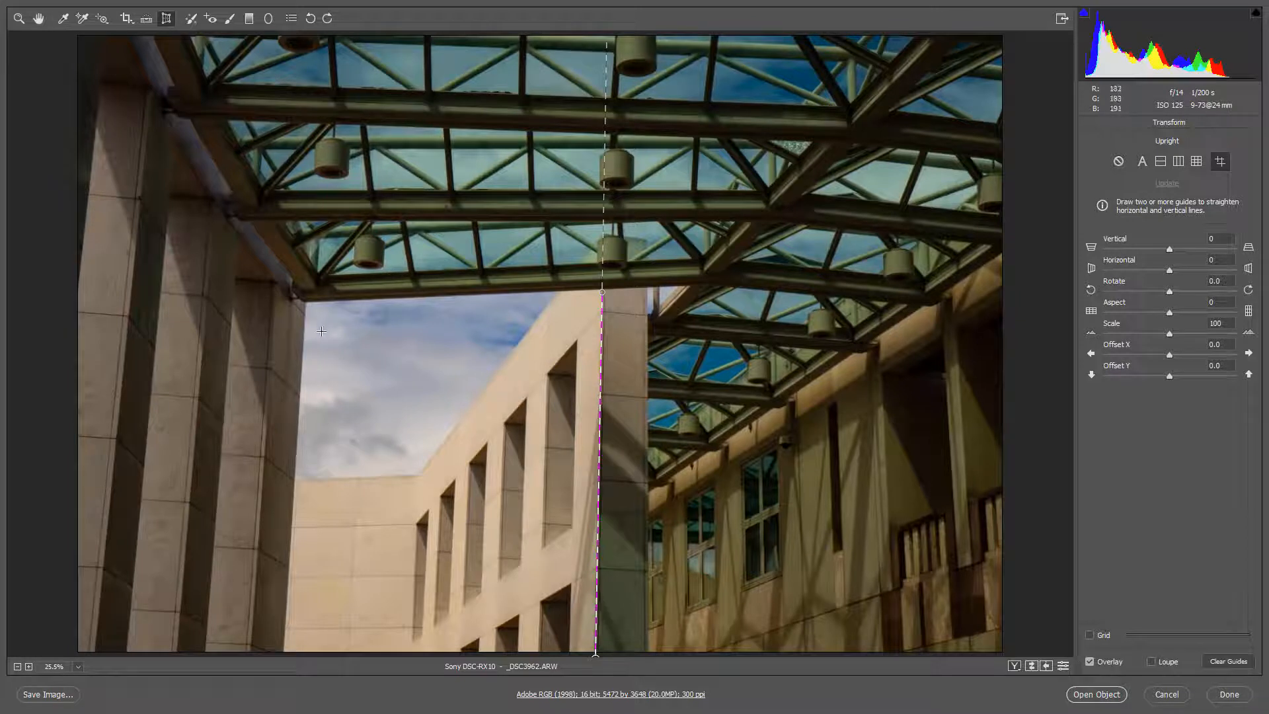
pyautogui.moveTo(307, 302); pyautogui.dragTo(695, 286)
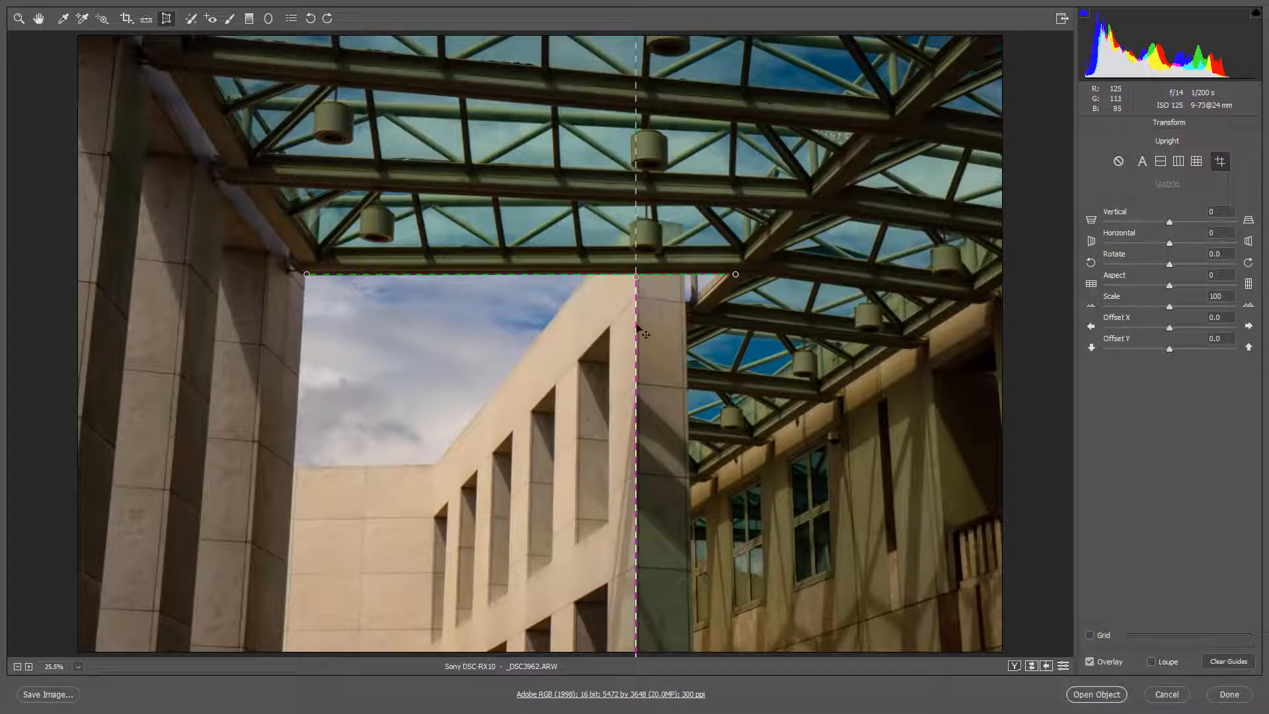
# Replace the vertical guide on the central wall corner with one along the inner edge of the stone columns, and increase the Scale slightly
pyautogui.press('Delete')
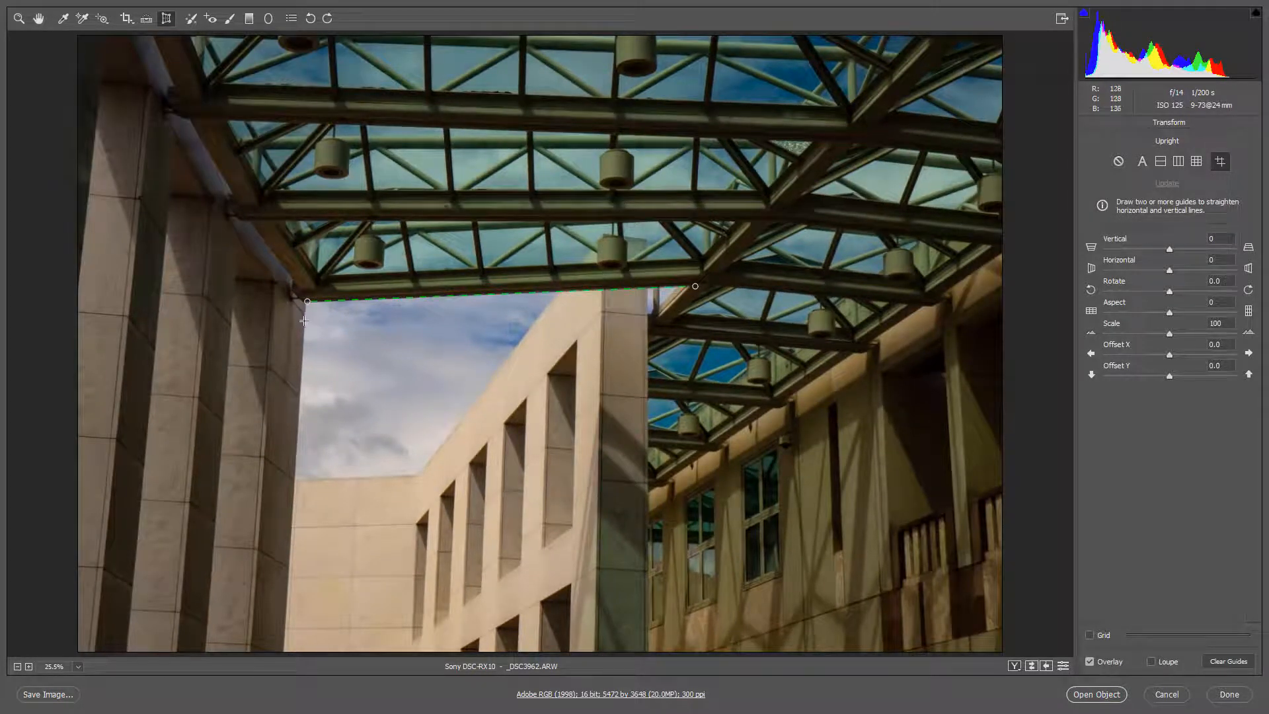
pyautogui.moveTo(304, 320); pyautogui.dragTo(284, 654)
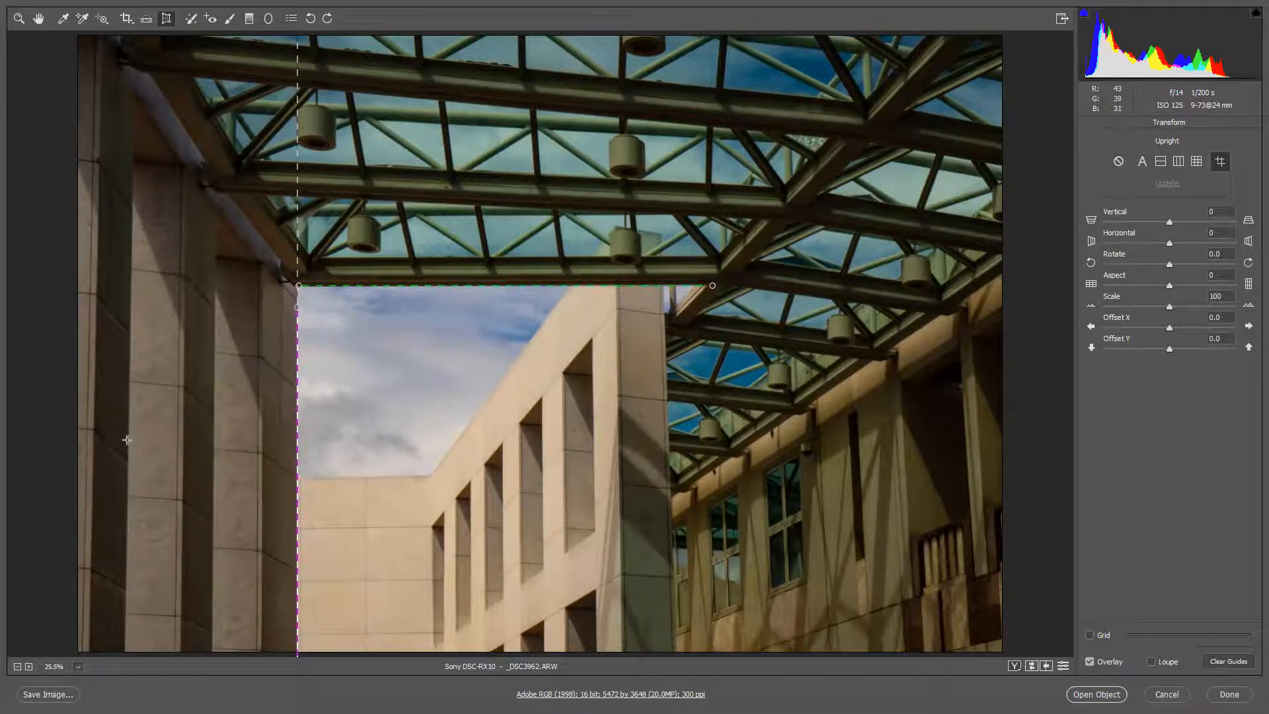
pyautogui.moveTo(1170, 308); pyautogui.dragTo(1177, 308)
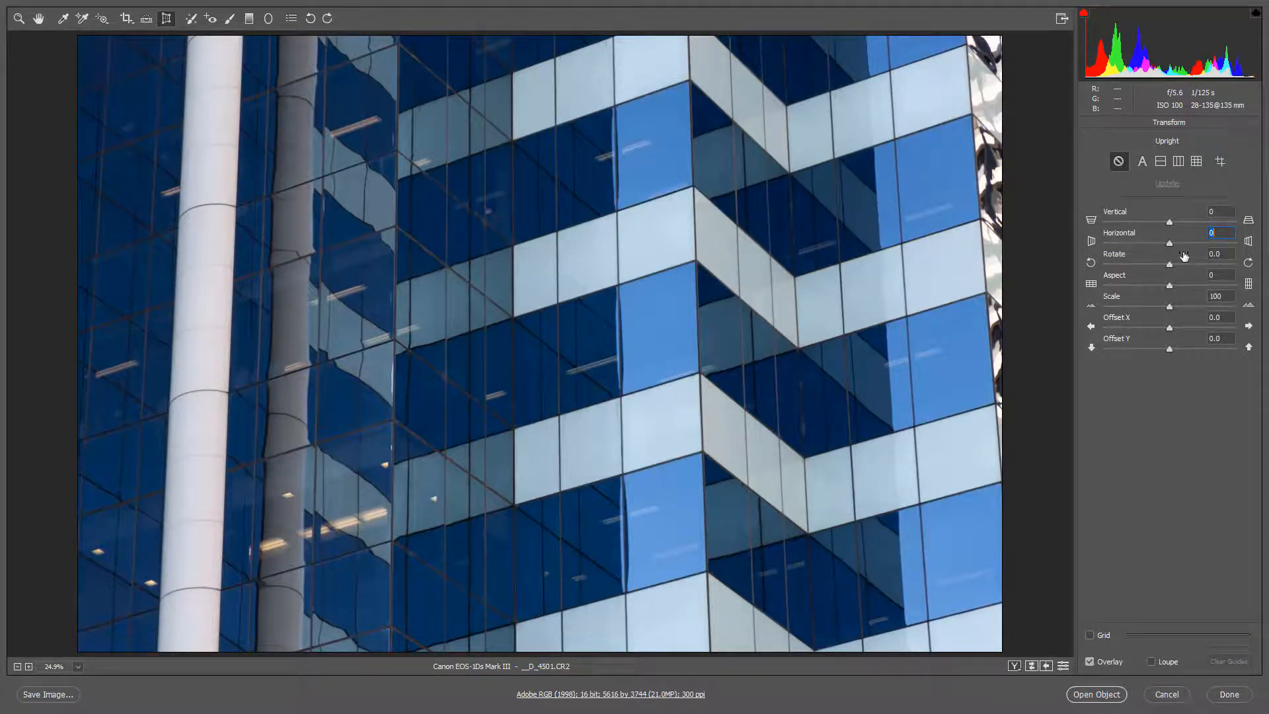
# Set the Vertical transform of the blue glass facade photo to -43 and lower its Aspect value
pyautogui.moveTo(1169, 223); pyautogui.dragTo(1138, 224)
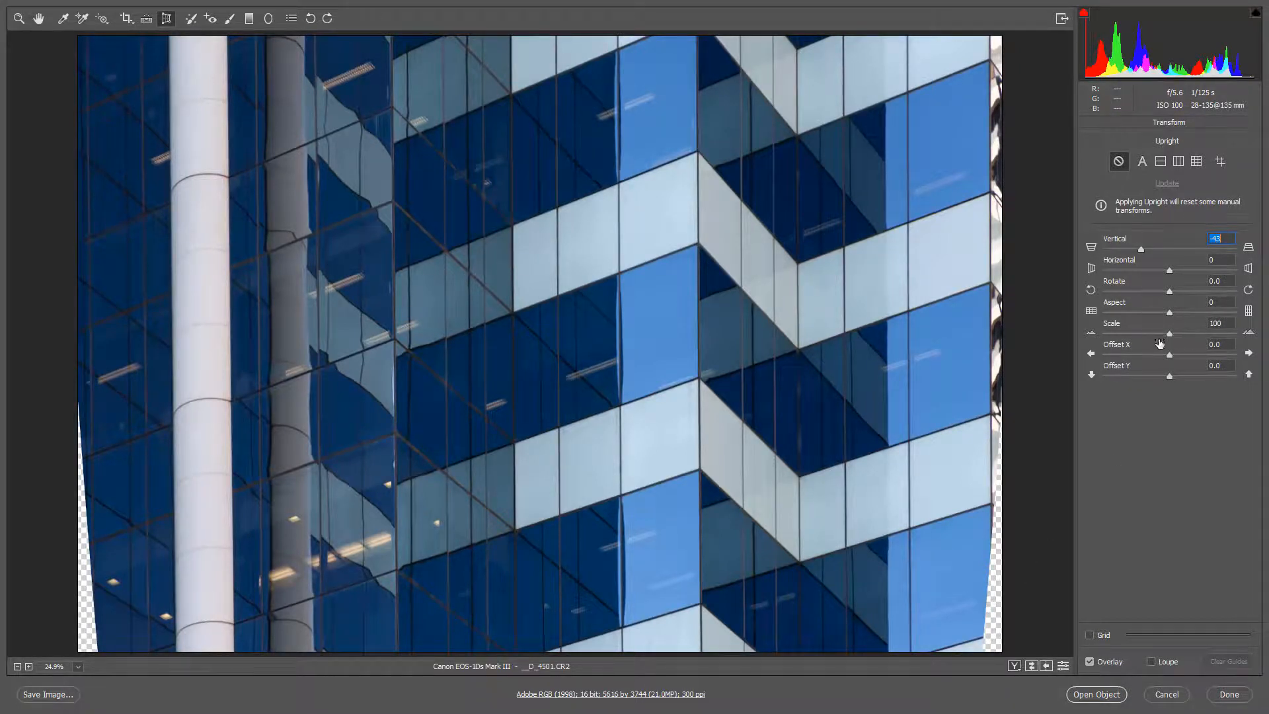
pyautogui.click(1169, 312)
pyautogui.moveTo(1169, 314); pyautogui.dragTo(1132, 315)
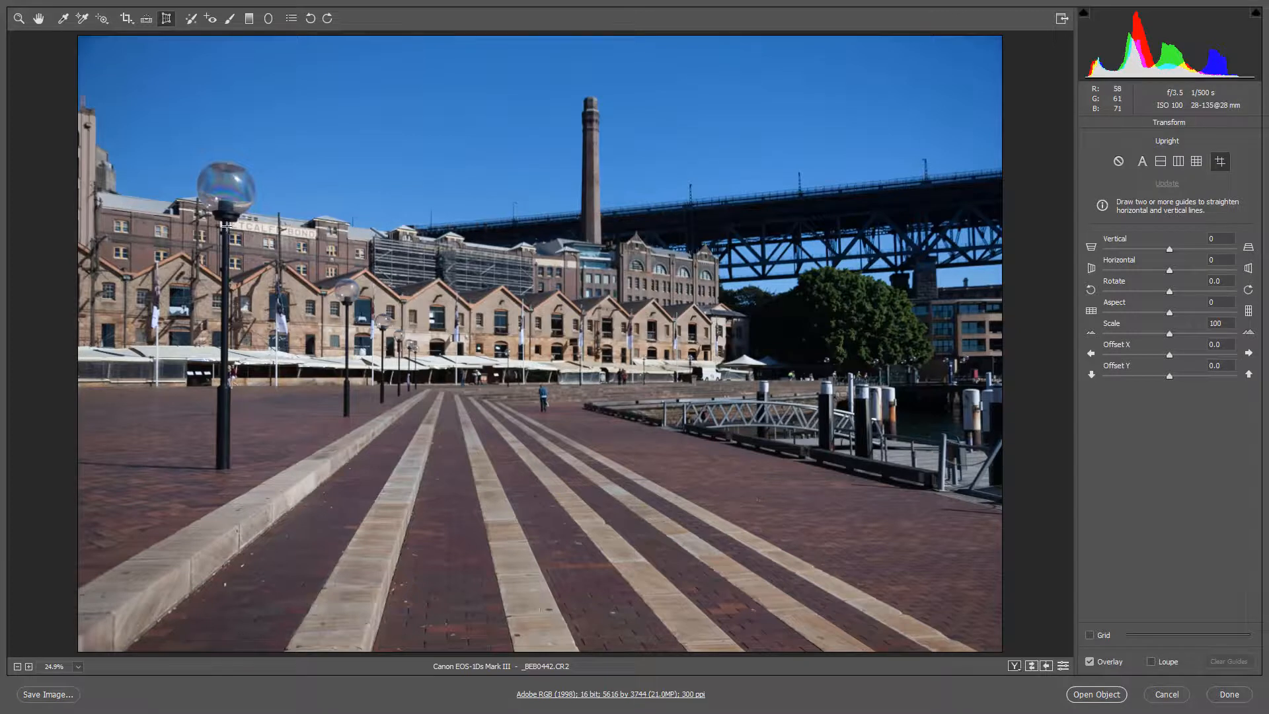
# Draw a vertical guide along the nearest lamp post and a short horizontal guide along the base of the waterfront buildings
pyautogui.moveTo(225, 221); pyautogui.dragTo(222, 467)
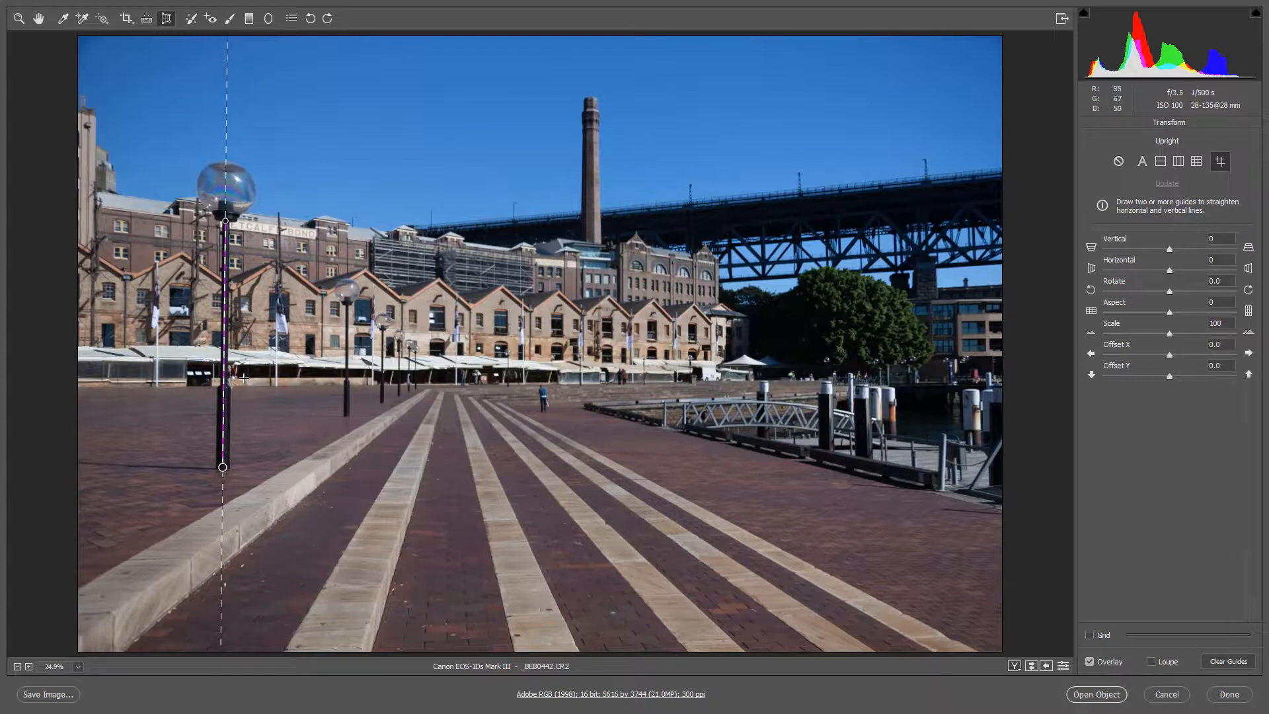
pyautogui.moveTo(244, 377); pyautogui.dragTo(374, 379)
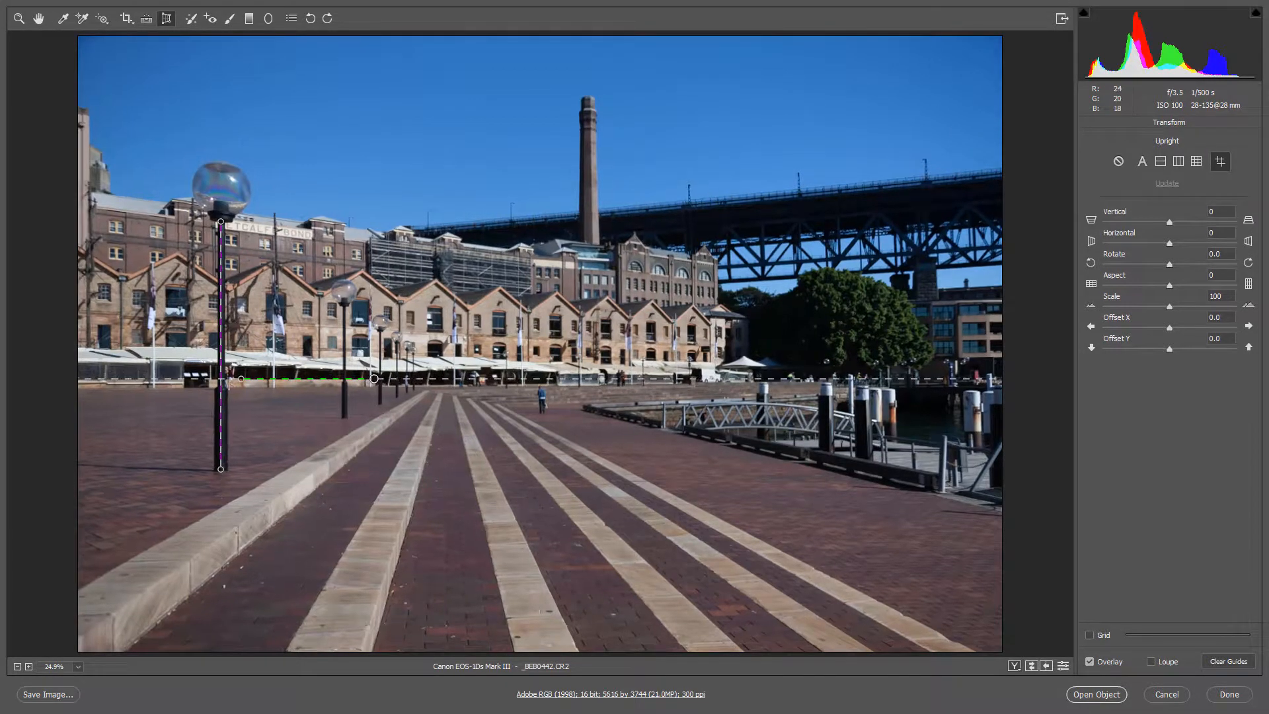